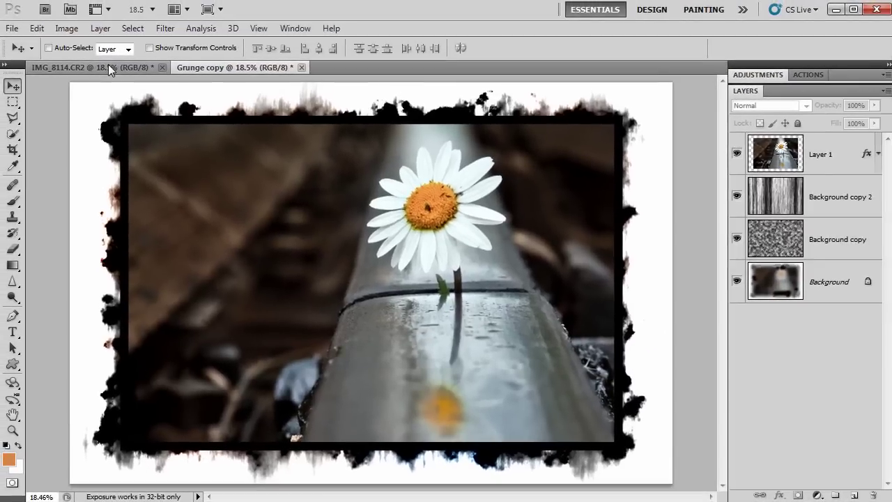
Switch to the IMG_8114.CR2 daisy photo document
left_click(110, 68)
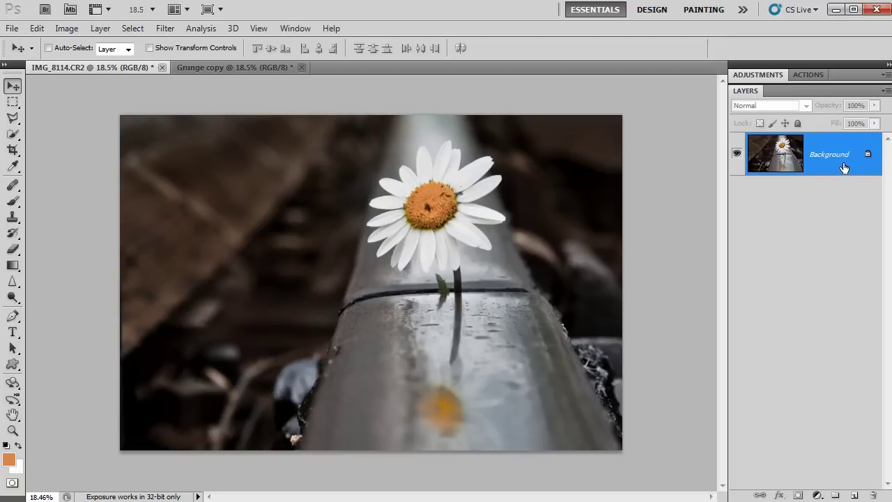
Duplicate the Background layer, hide the Background copy, and select the original Background
left_click(106, 29)
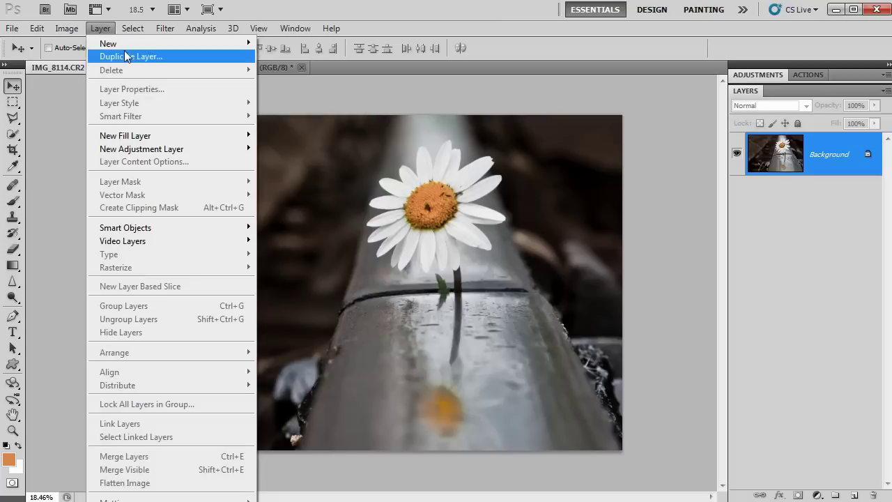
left_click(125, 56)
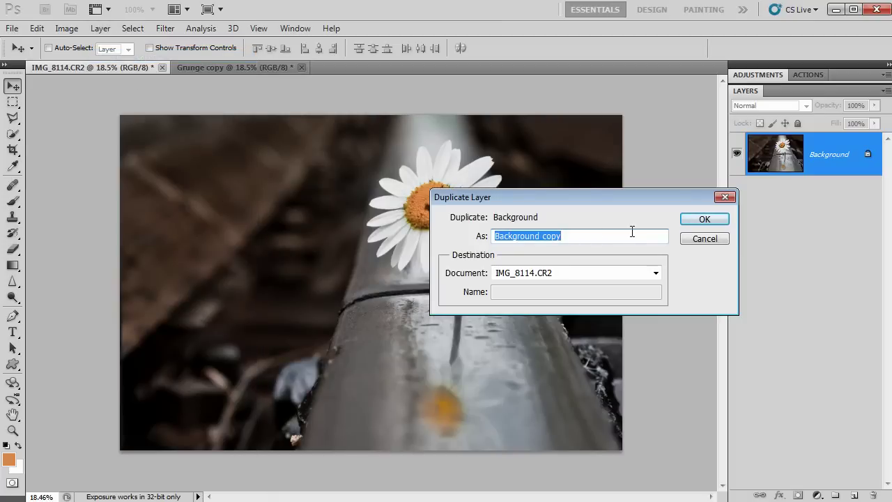
left_click(704, 220)
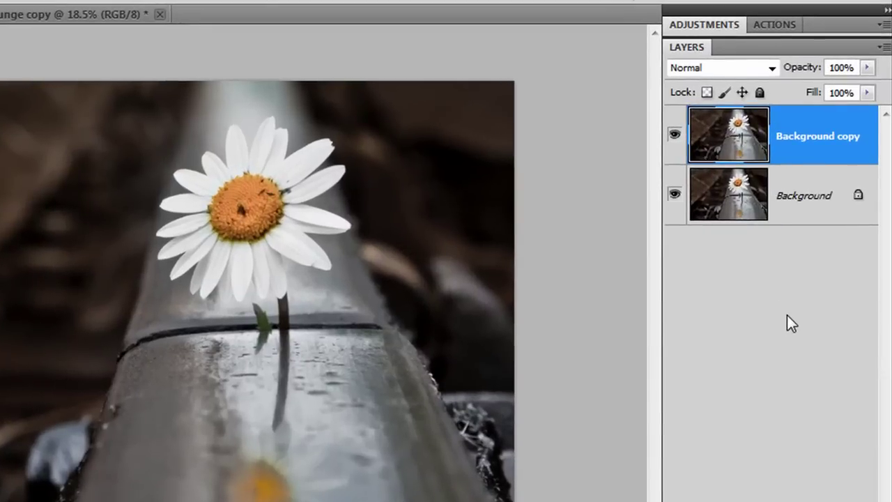
left_click(675, 136)
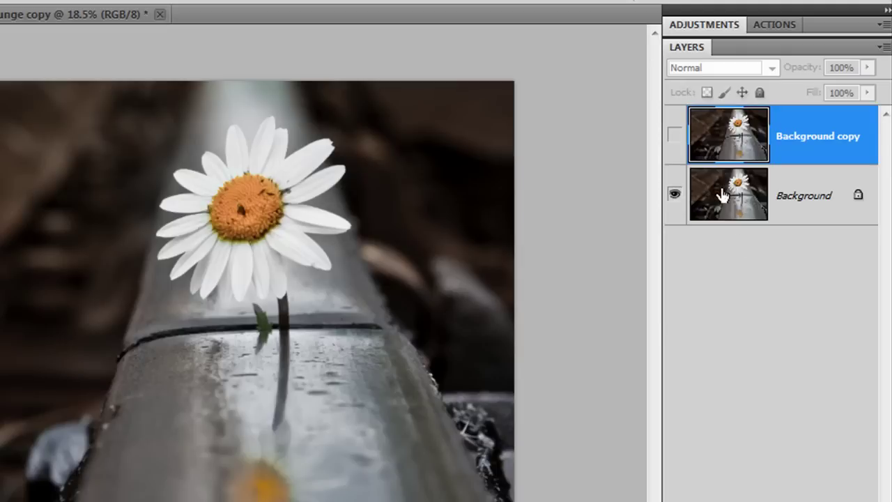
left_click(790, 208)
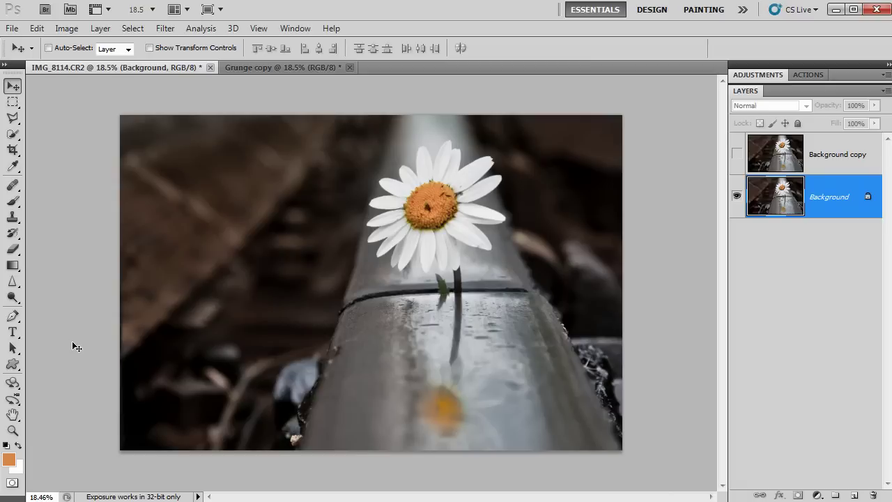
Reset default colours and enlarge the canvas to 120 percent width and height
key("d")
left_click(67, 30)
left_click(104, 142)
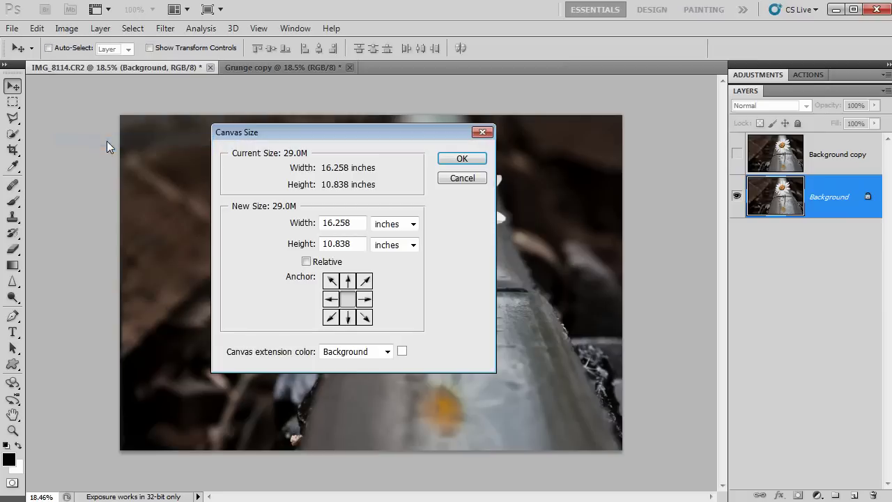
left_click(339, 220)
left_click(395, 223)
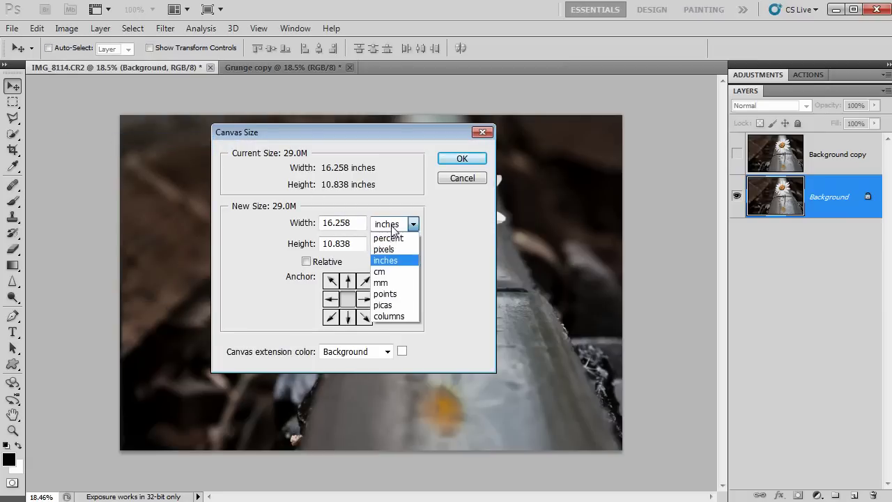
left_click(394, 237)
key("shift+Tab")
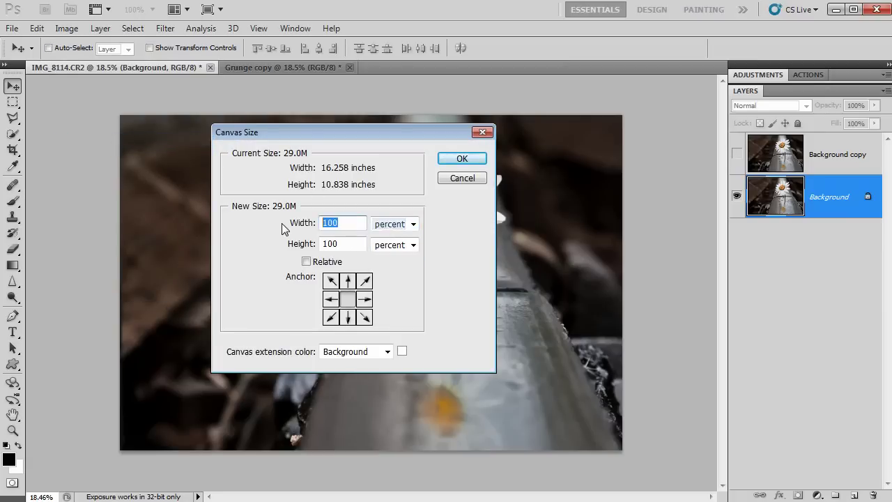
type("120")
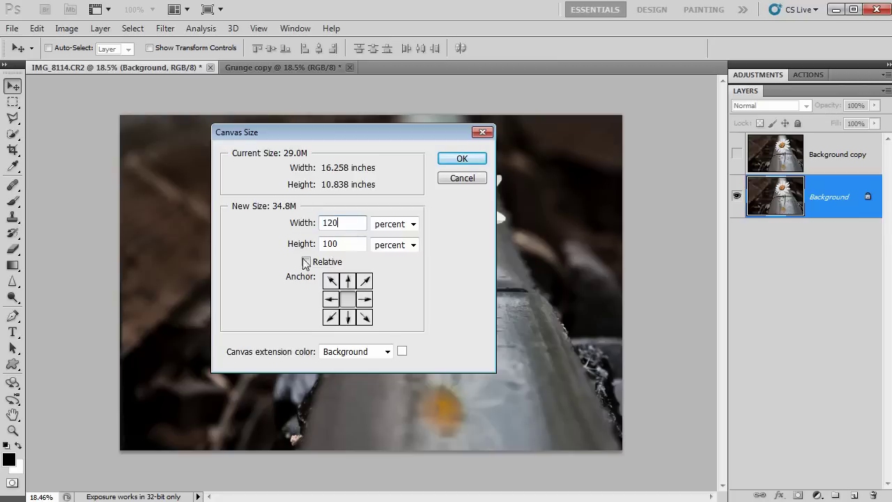
key("Tab")
type("120")
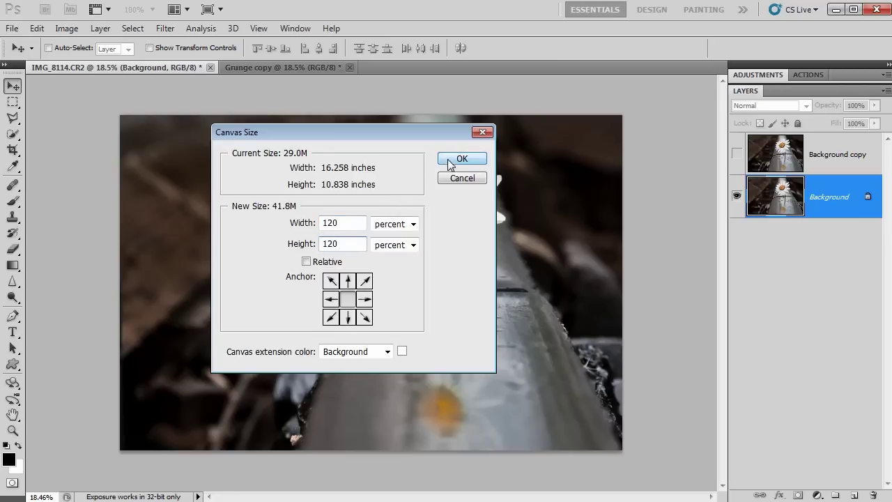
left_click(460, 160)
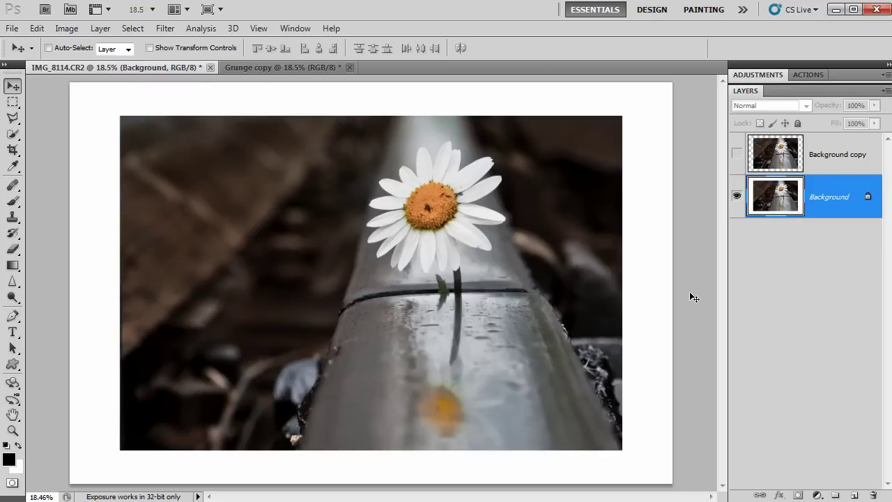
Duplicate Background as Background copy 2 and render grey Clouds on it
left_click(101, 28)
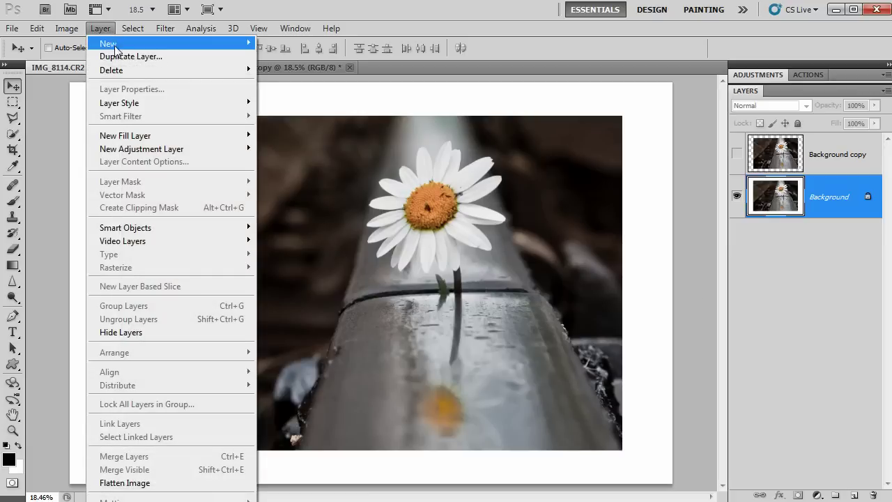
left_click(122, 56)
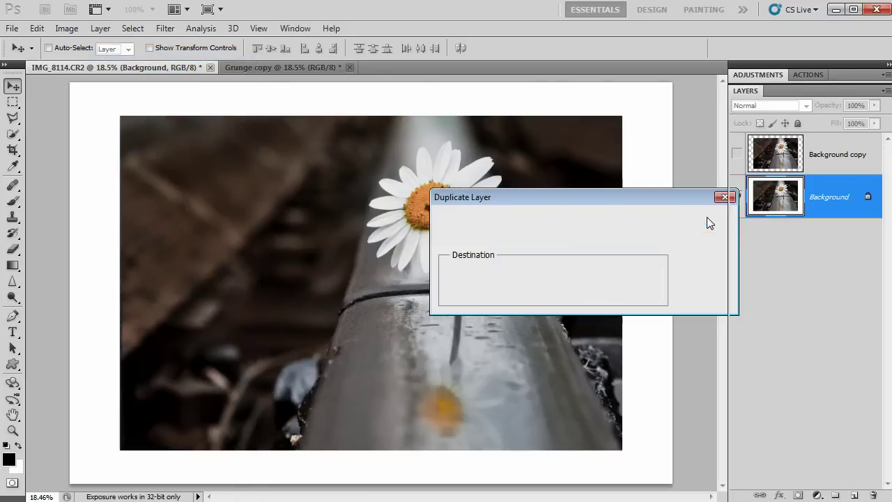
left_click(706, 218)
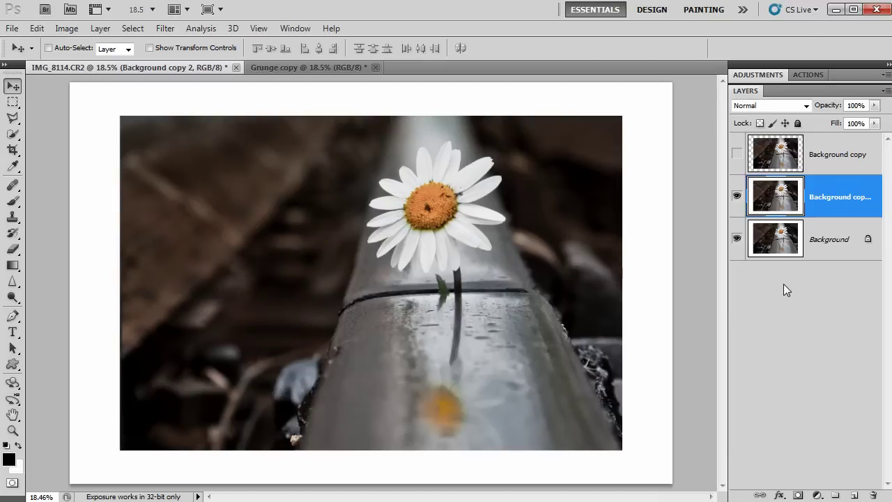
left_click(165, 29)
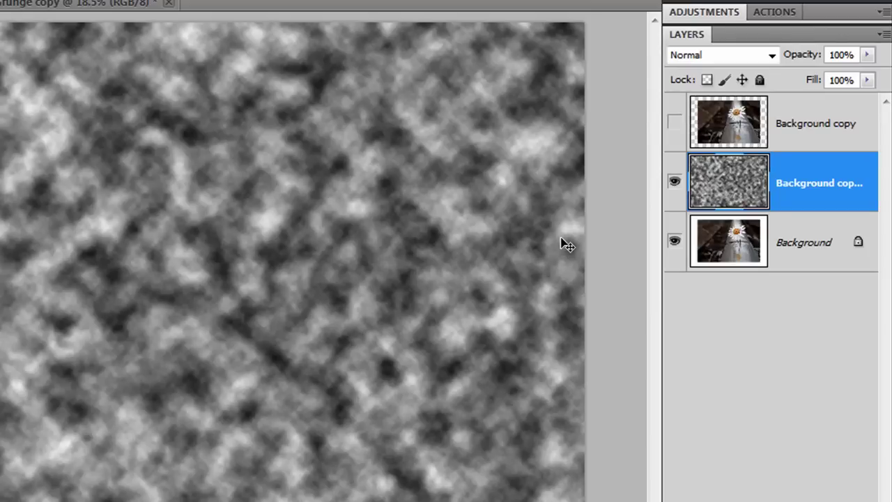
Set the Clouds layer's blend mode to Color Burn
left_click(715, 56)
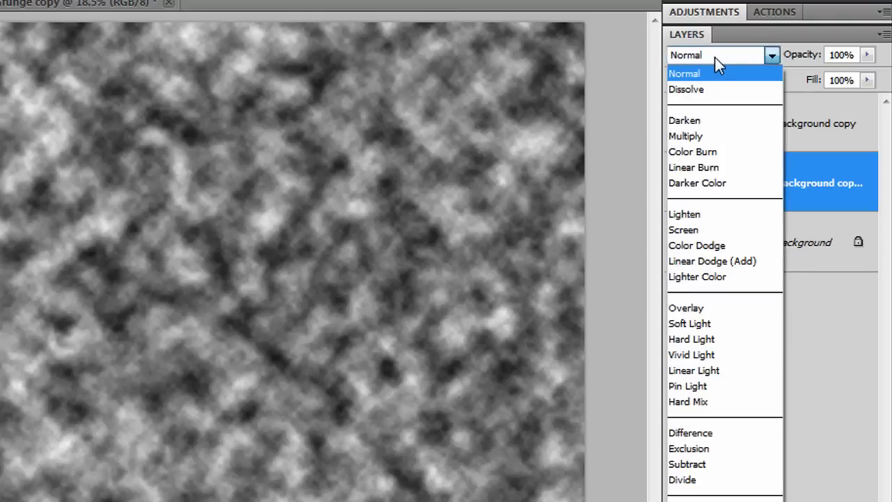
left_click(723, 152)
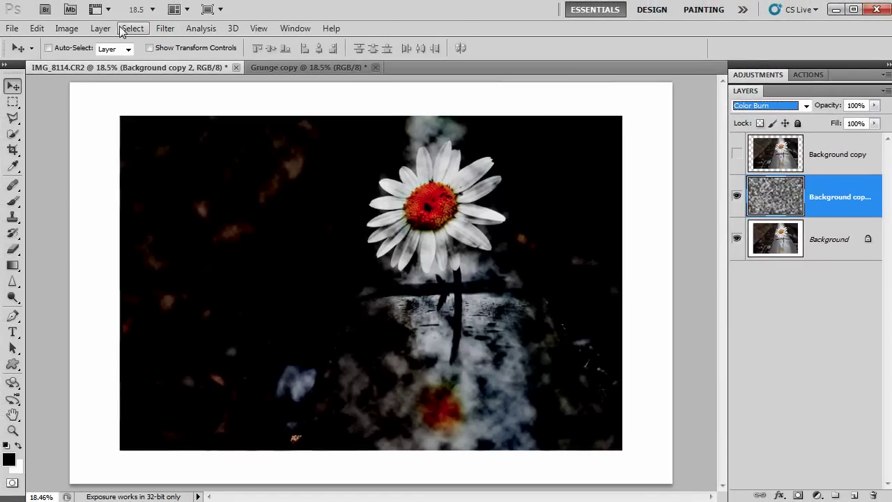
Duplicate the textured layer as Background copy 3
left_click(93, 29)
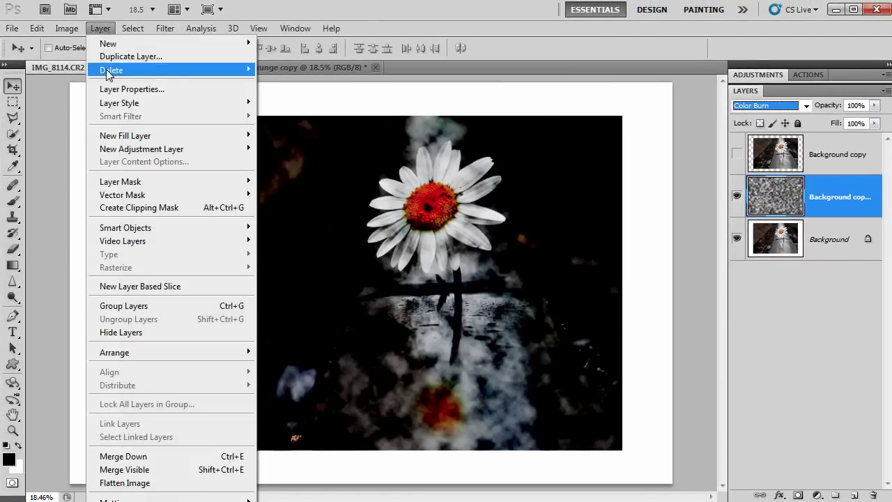
left_click(108, 55)
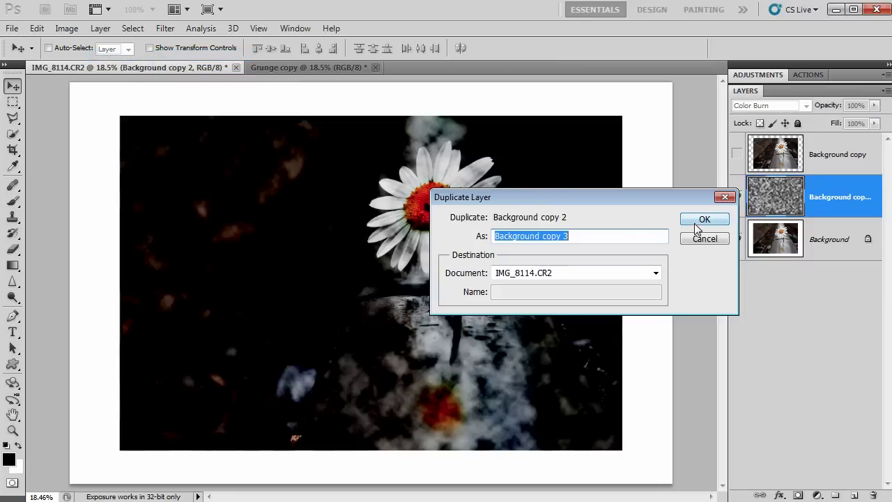
left_click(697, 222)
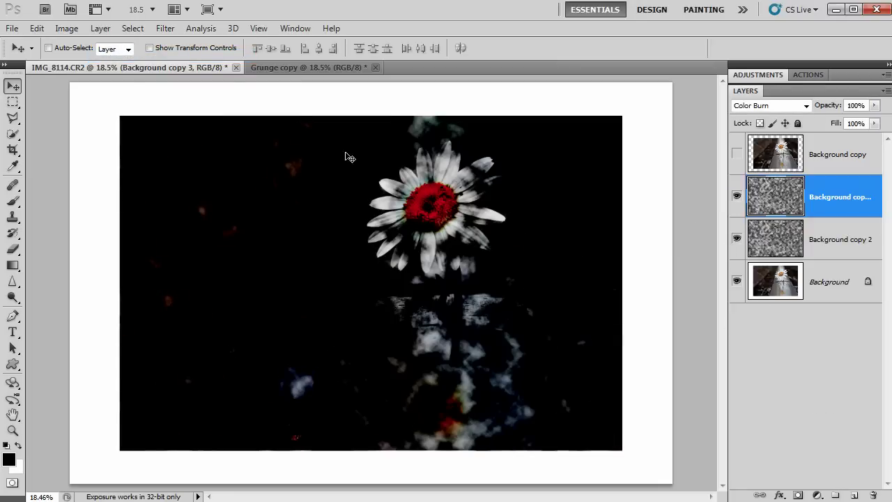
Render a randomized Fibers texture with Variance 5 and Strength 1
left_click(167, 28)
mouse_move(178, 221)
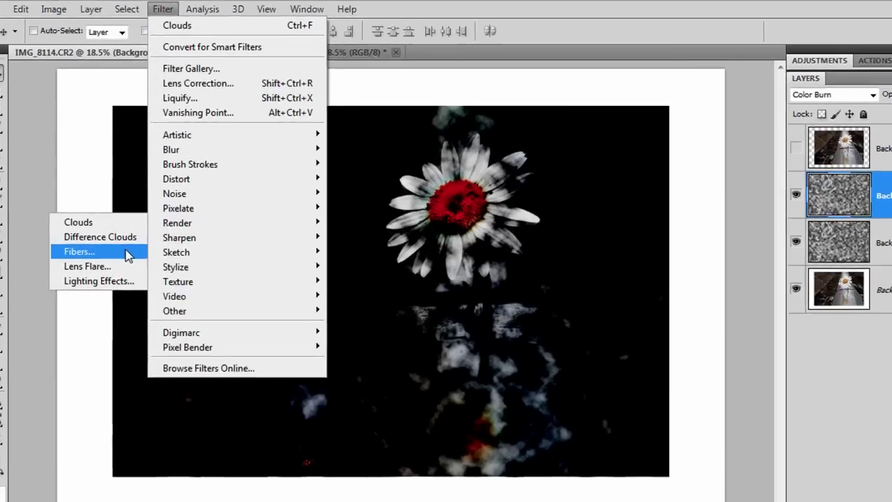
left_click(127, 255)
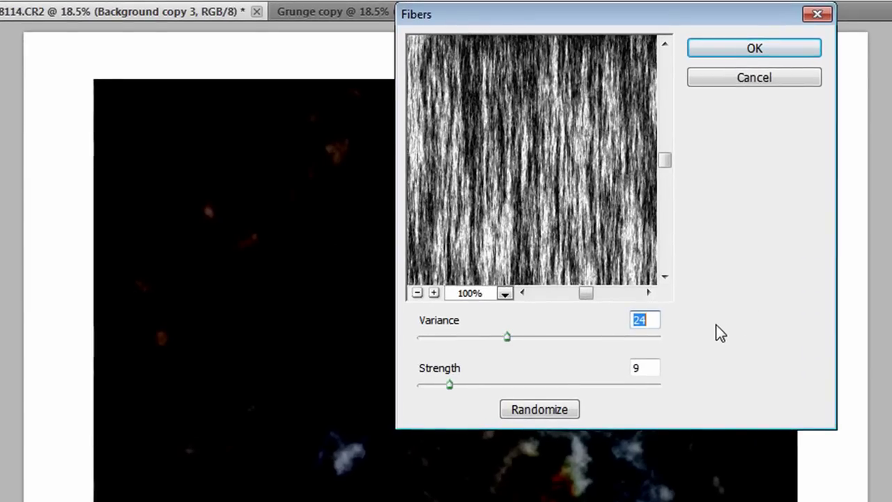
type("5")
key("Tab")
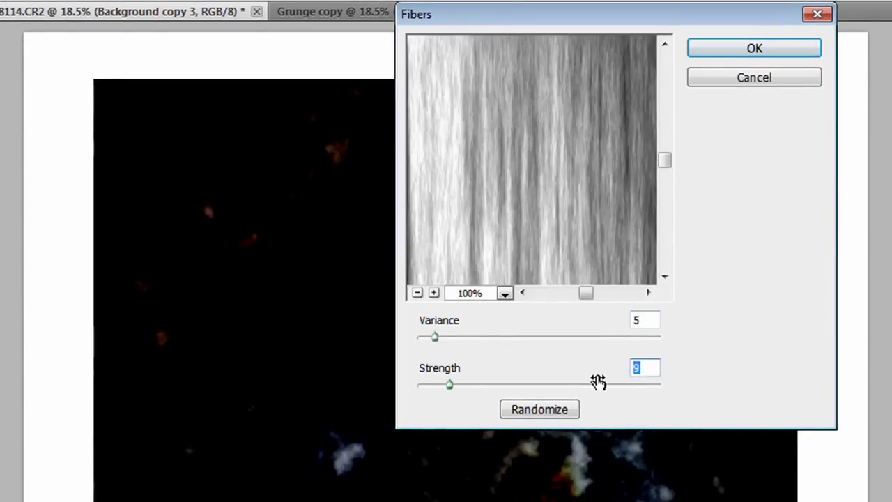
type("1")
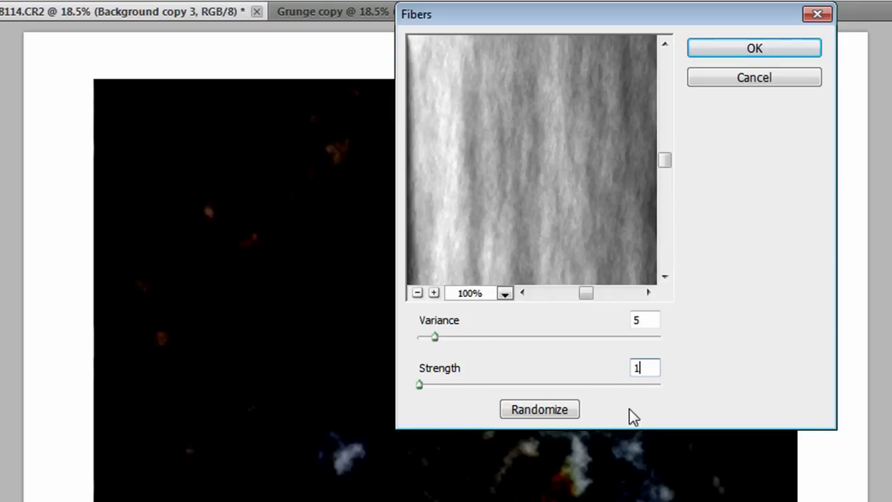
left_click(561, 416)
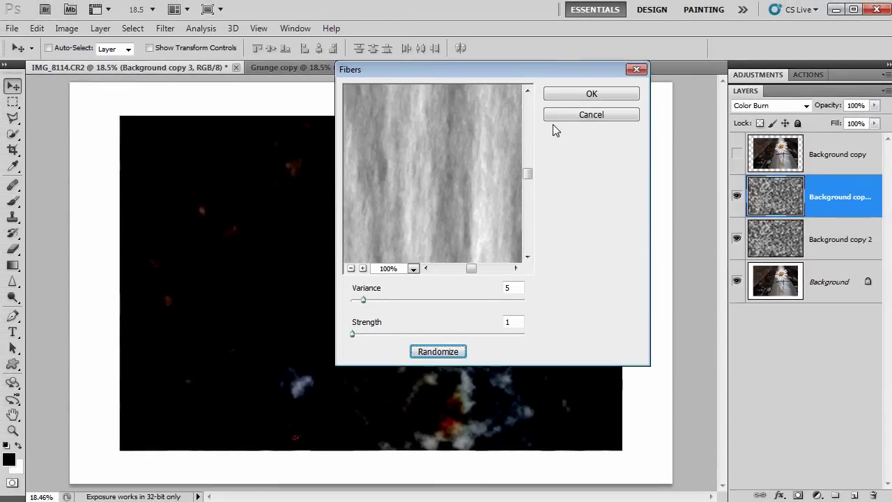
left_click(580, 97)
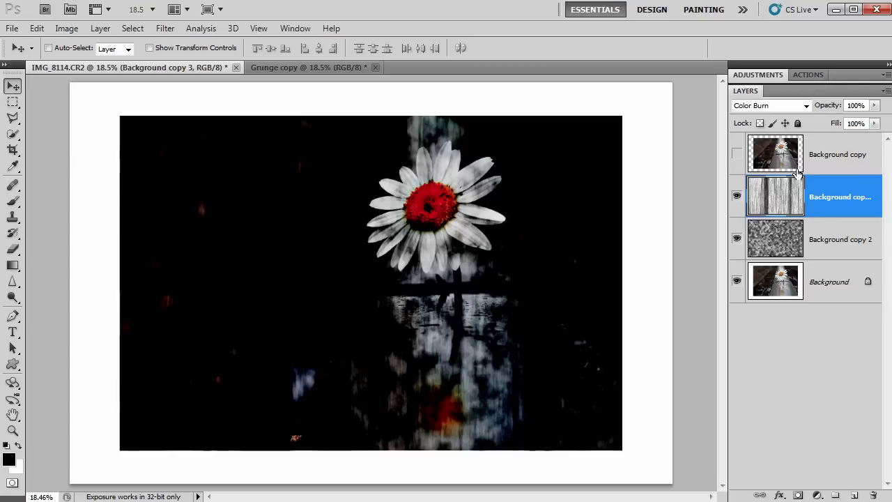
left_click(786, 106)
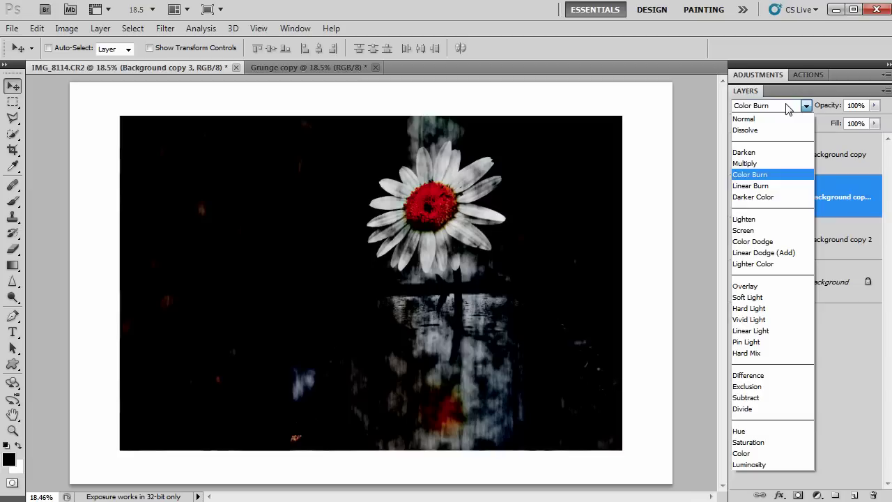
Blend Background copy 3 in Color Dodge, then show and select the top Background copy
left_click(779, 242)
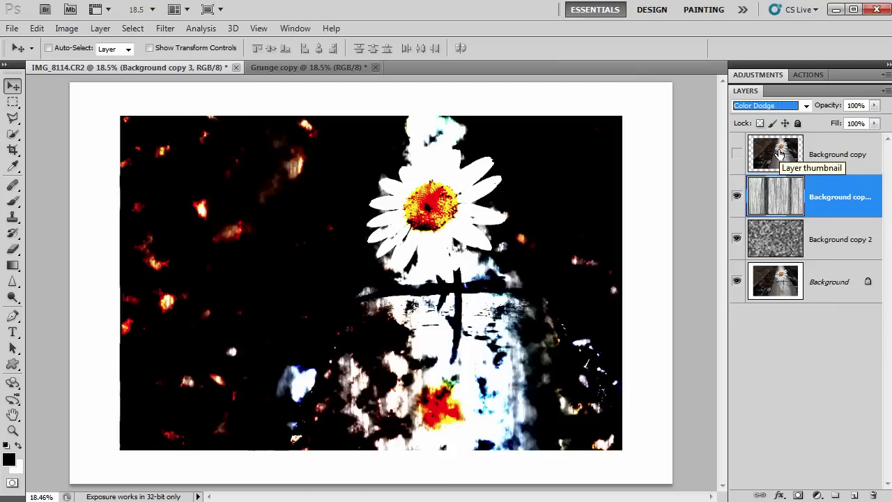
left_click(737, 154)
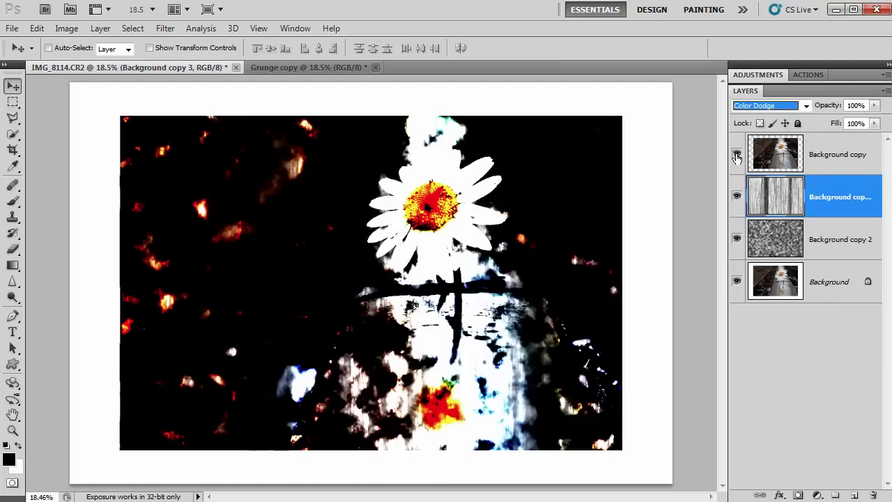
left_click(784, 159)
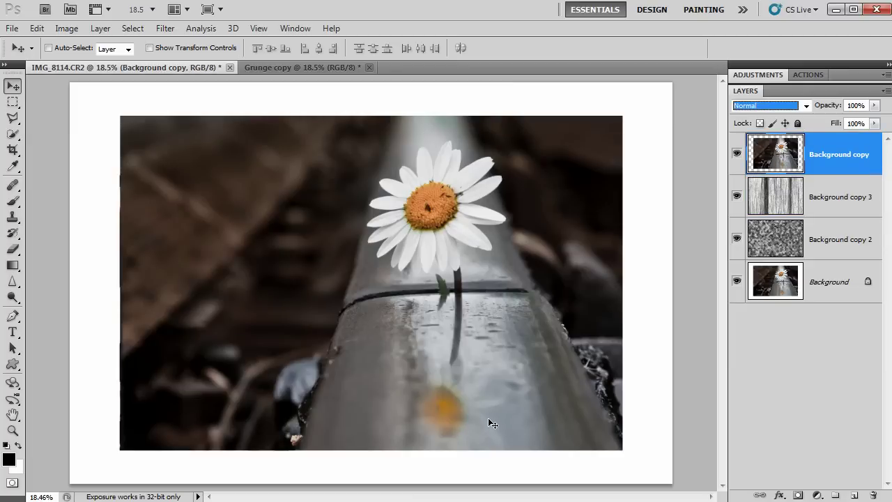
Add a thick black inside Stroke to the top photo layer, then select Background
left_click(100, 29)
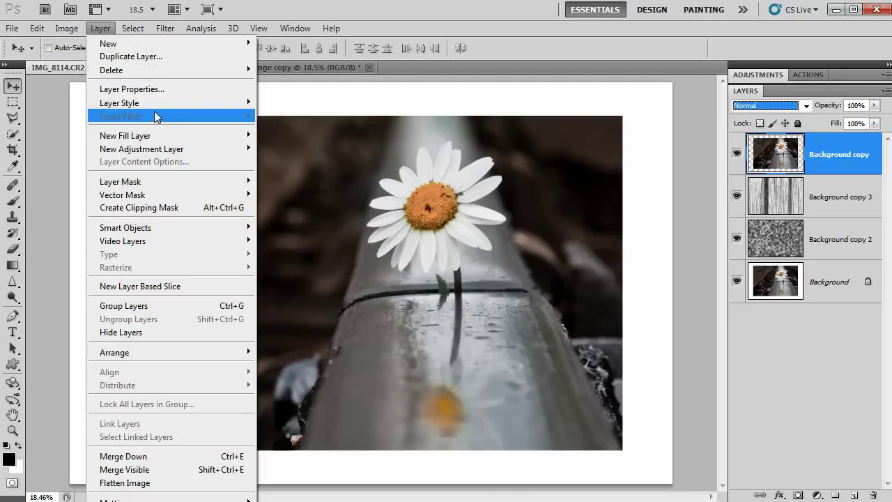
mouse_move(119, 103)
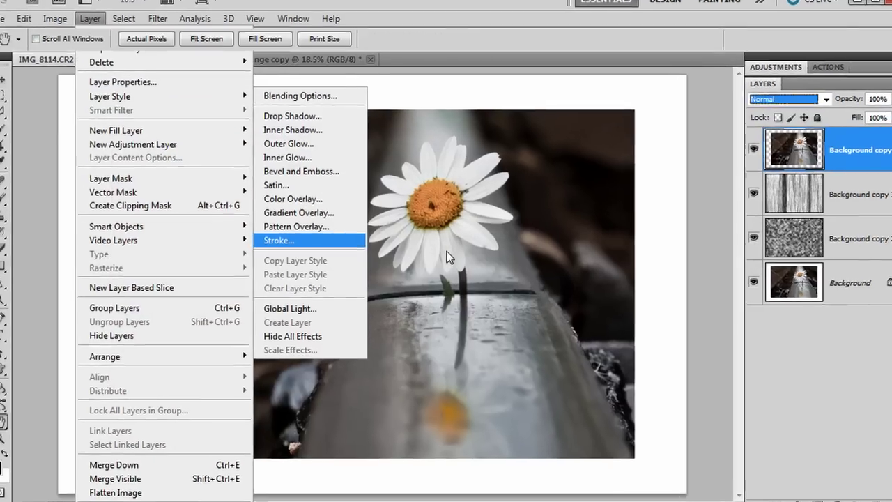
left_click(294, 241)
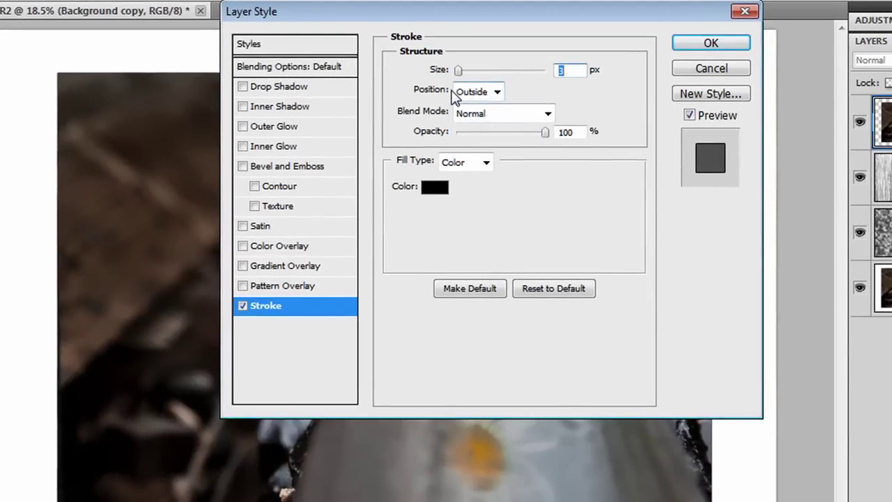
left_click(473, 94)
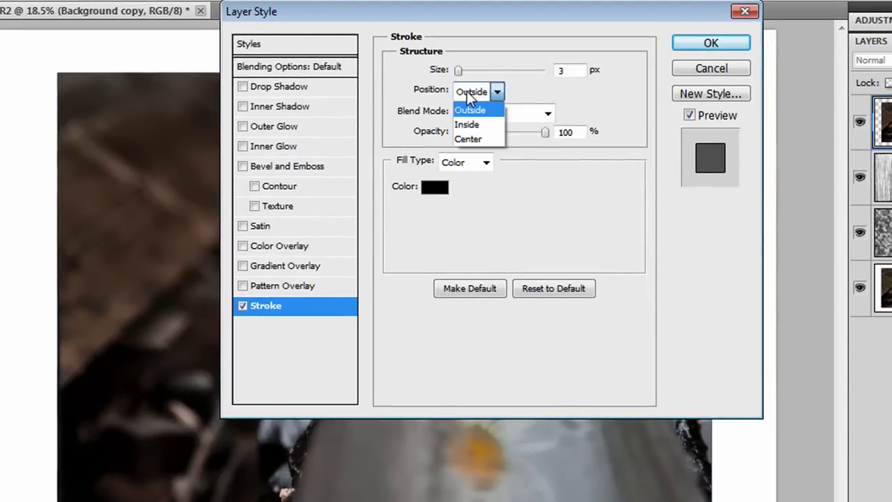
left_click(481, 126)
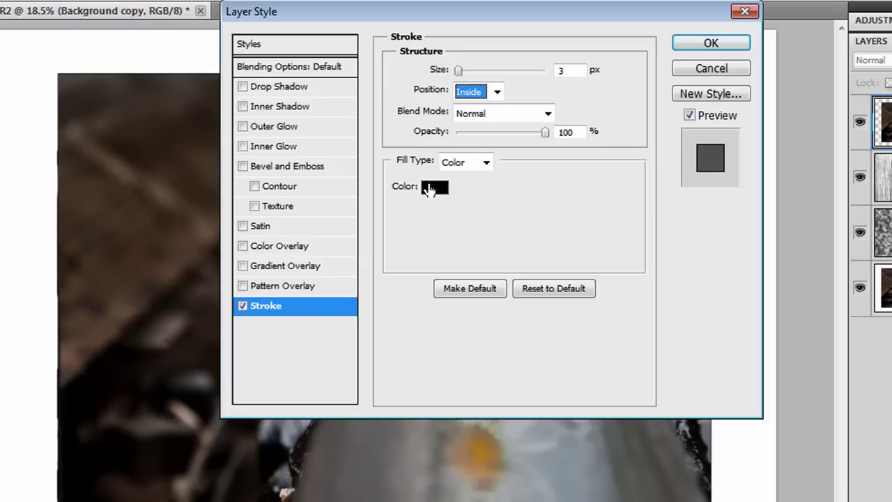
left_click_drag(458, 71, 487, 75)
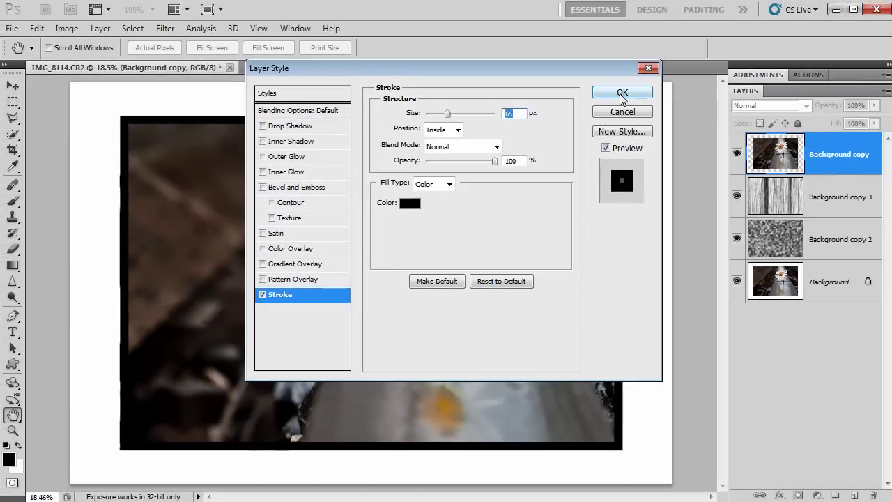
left_click(622, 96)
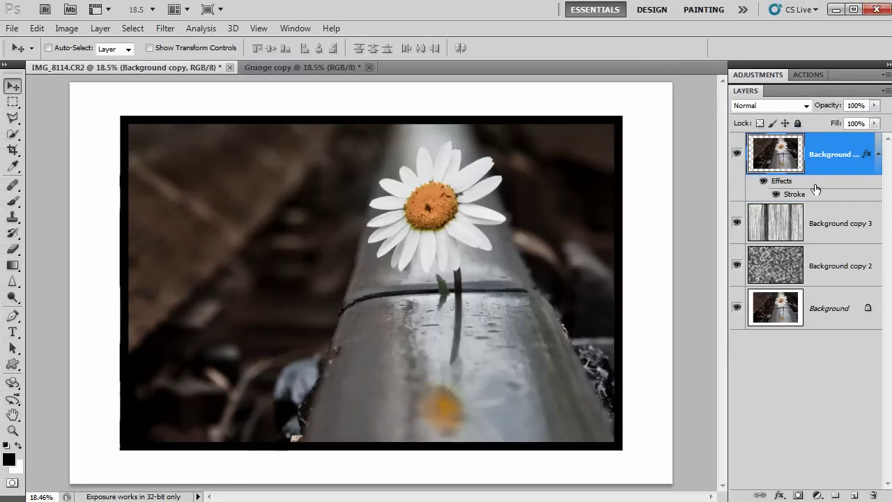
left_click(878, 155)
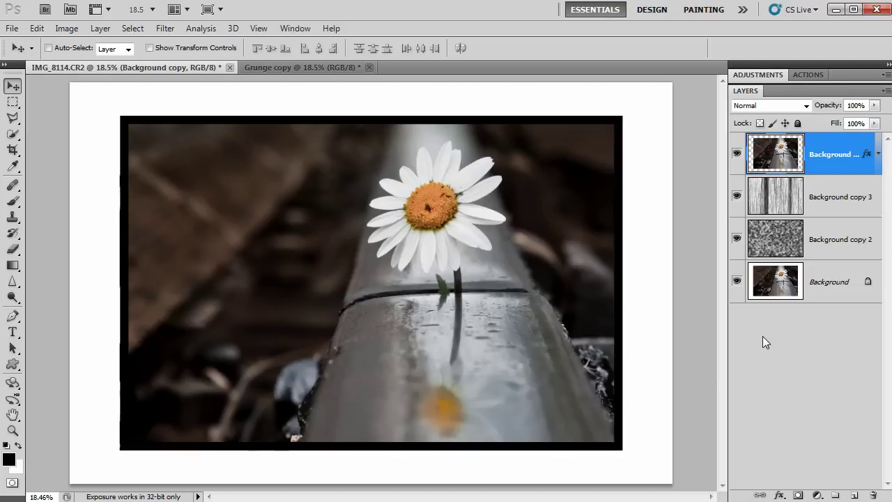
left_click(810, 288)
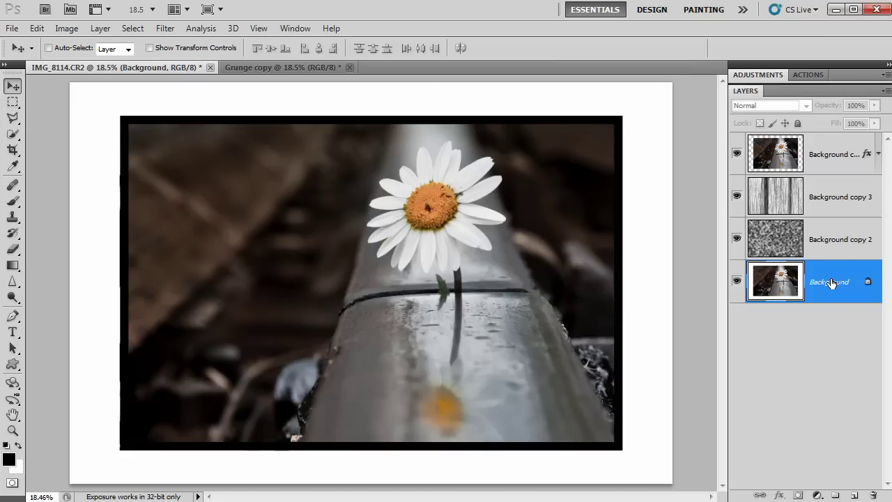
Apply a Gaussian Blur of about 180 pixels radius to the Background layer
left_click(166, 30)
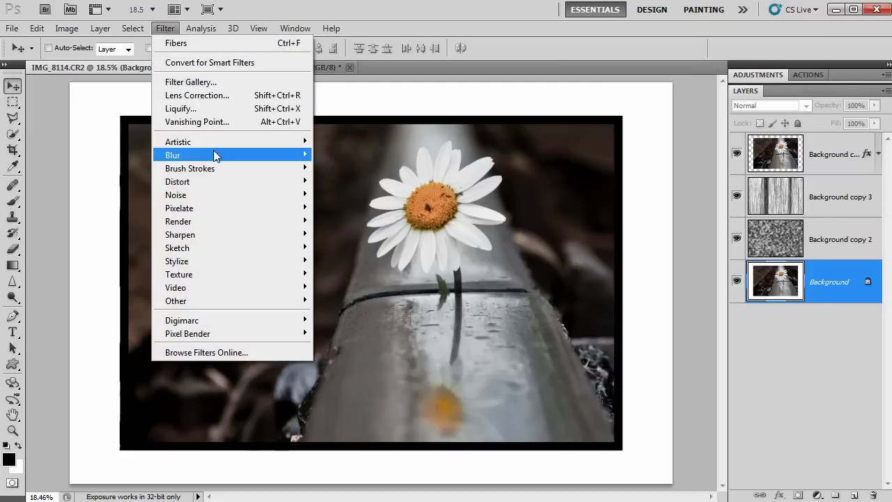
mouse_move(173, 155)
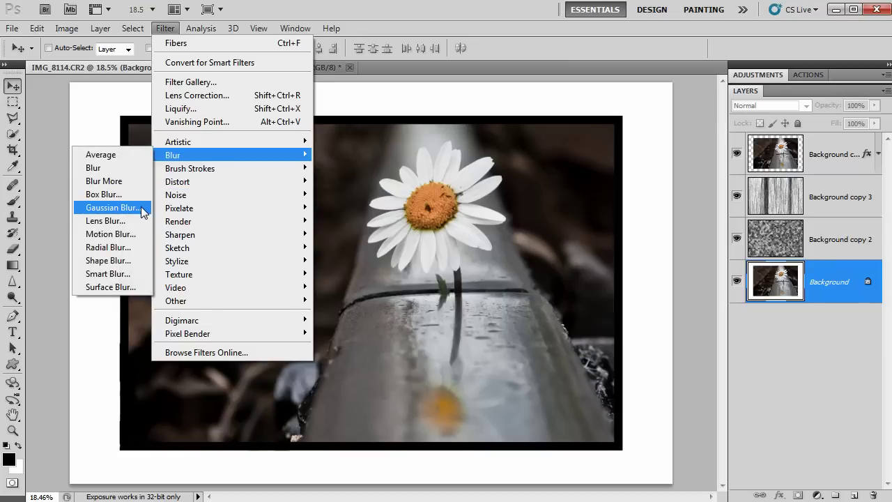
left_click(143, 211)
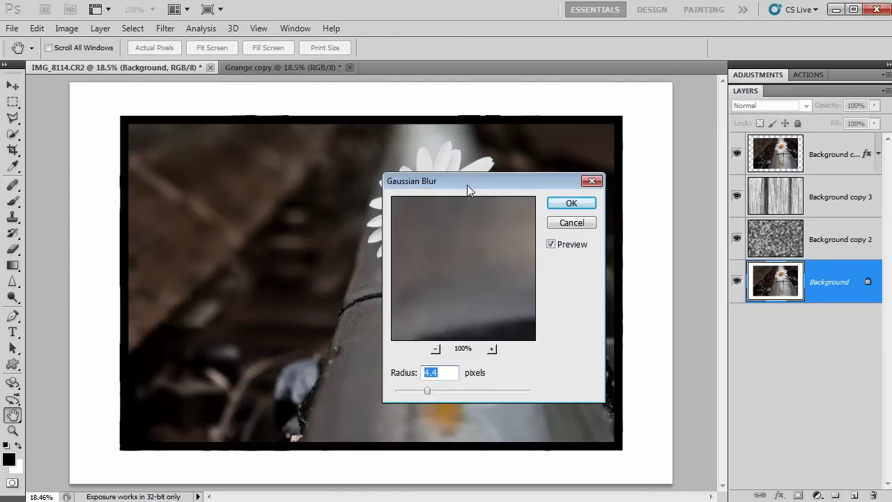
left_click_drag(467, 184, 409, 168)
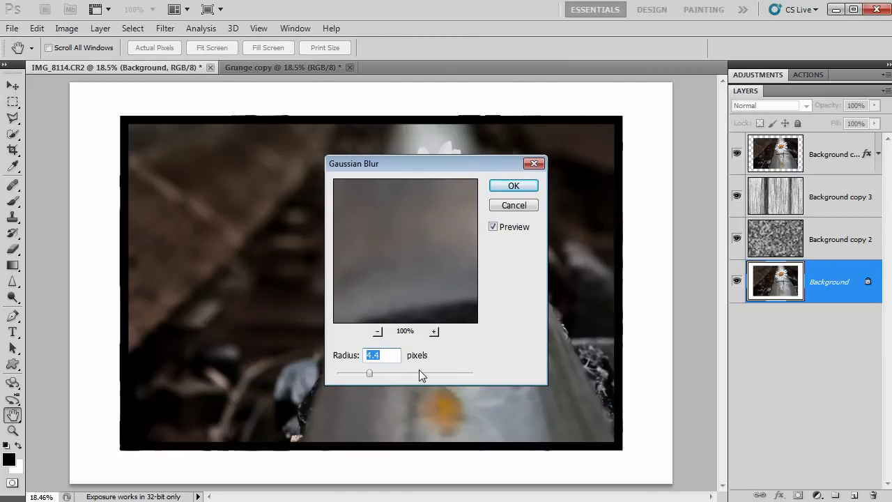
left_click_drag(369, 372, 439, 372)
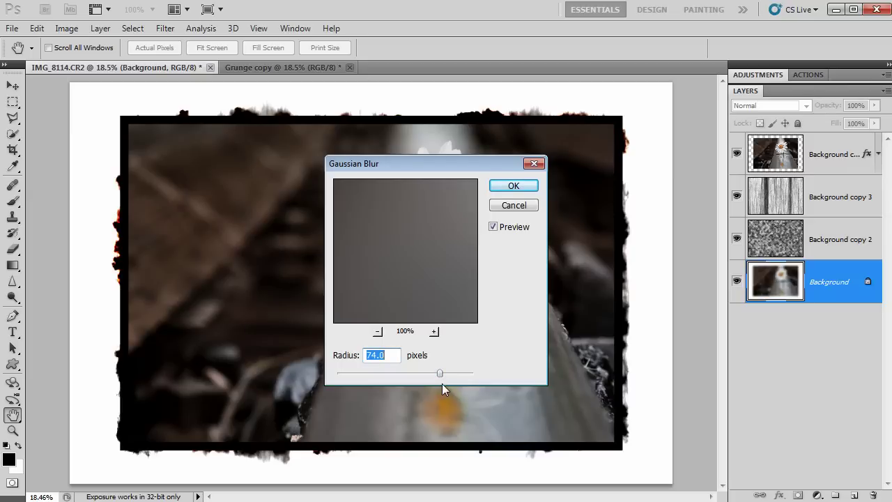
left_click_drag(440, 374, 467, 374)
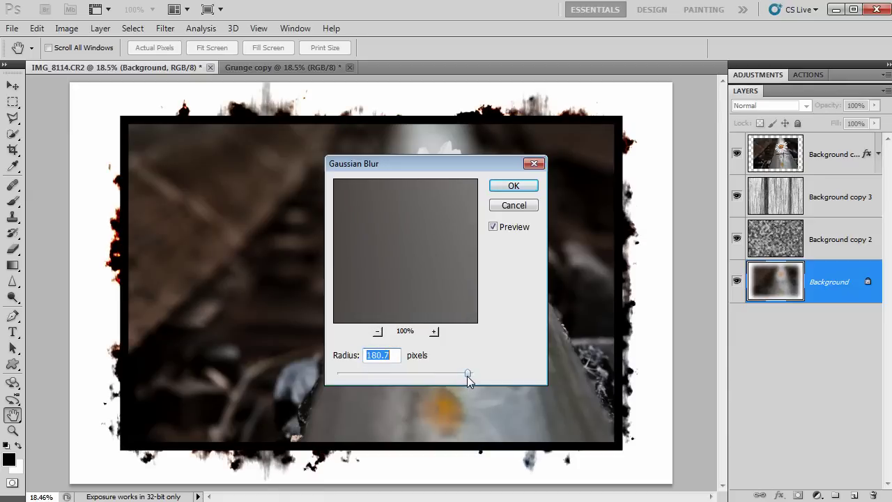
left_click(512, 186)
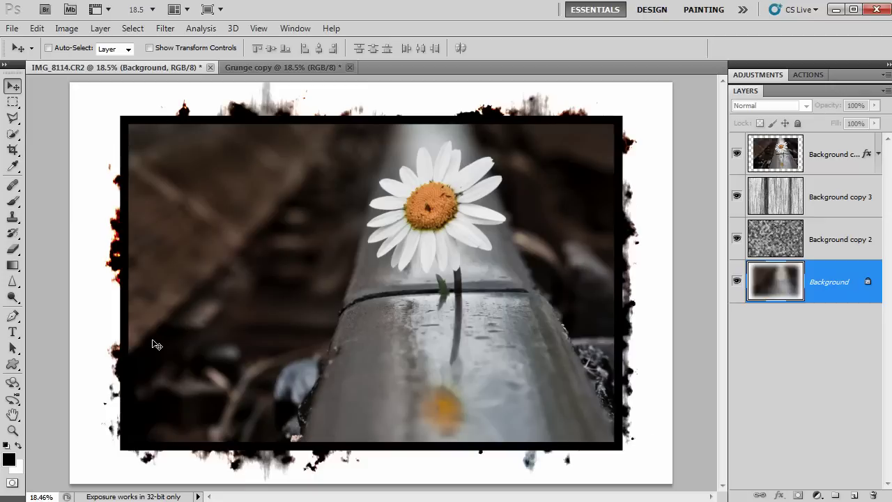
Choose the Brush tool with a dark grey foreground colour
left_click(13, 202)
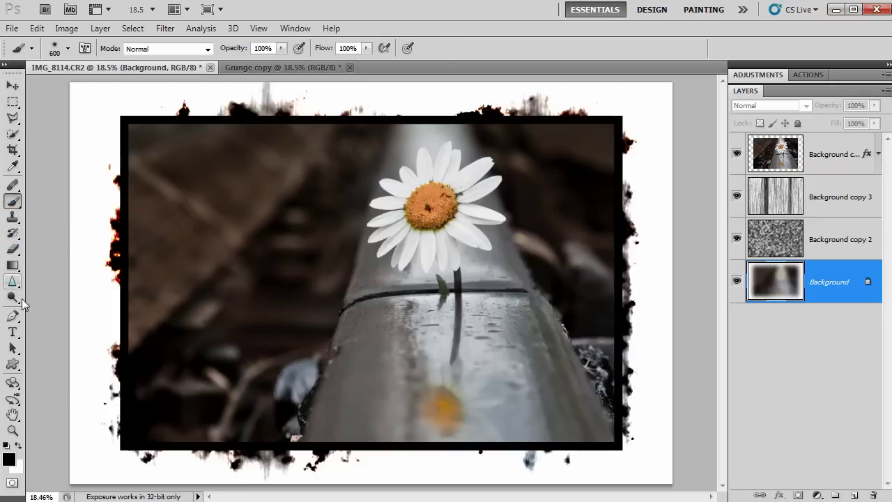
left_click(8, 459)
left_click(439, 271)
left_click_drag(440, 271, 443, 300)
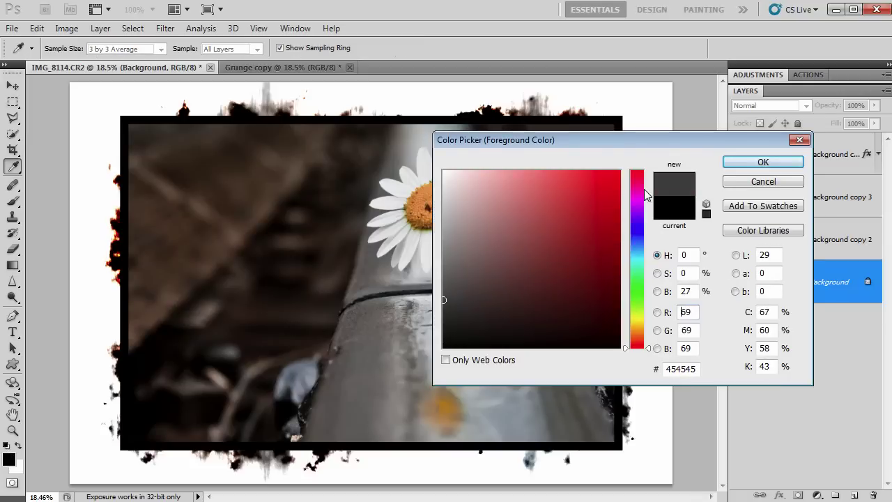
left_click(740, 163)
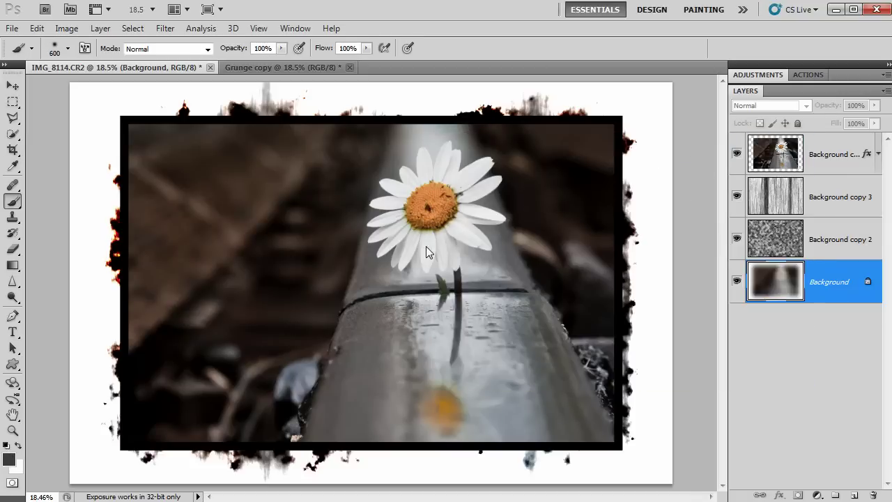
Paint dark grunge along the left, bottom and top borders
mouse_move(141, 161)
left_mouse_down()
mouse_move(144, 215)
mouse_move(184, 347)
left_mouse_up()
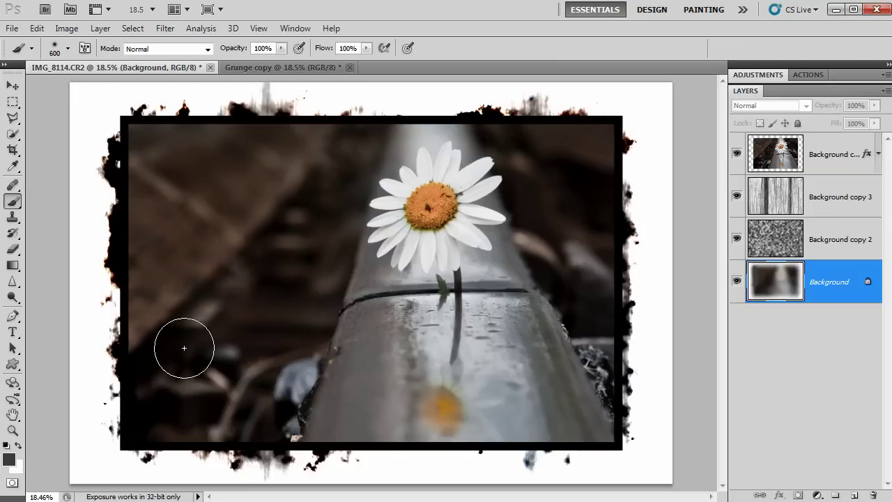
left_click_drag(184, 347, 125, 439)
mouse_move(331, 415)
left_mouse_down()
mouse_move(446, 436)
mouse_move(603, 432)
left_mouse_up()
left_click_drag(582, 154, 331, 139)
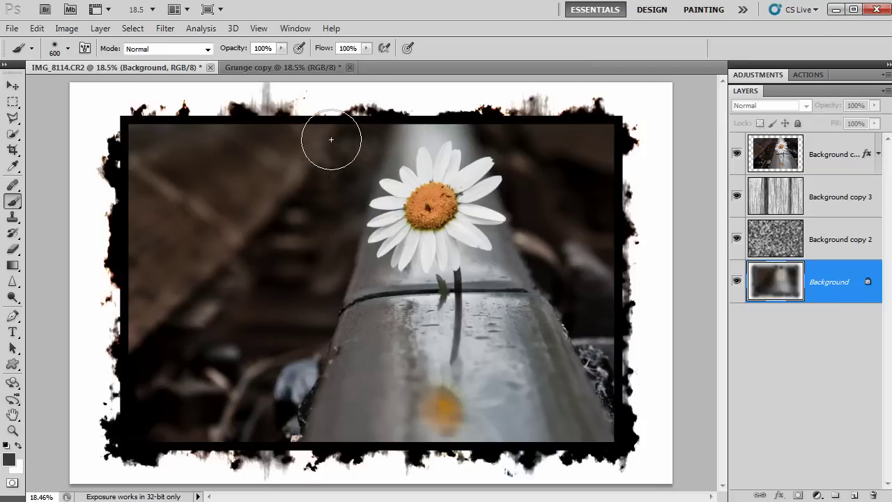
left_click_drag(398, 106, 411, 108)
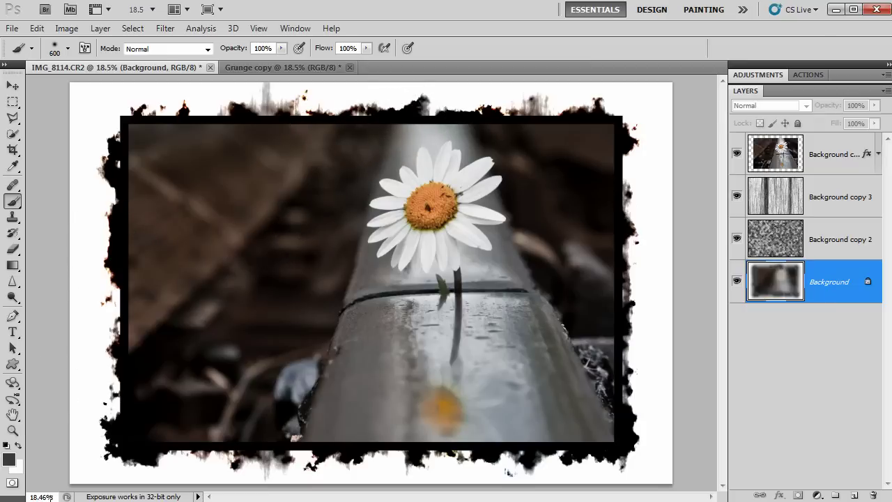
Clean the left edge in white and extend then trim grunge at the top-right corner
left_click(18, 445)
mouse_move(77, 243)
left_mouse_down()
mouse_move(81, 251)
mouse_move(81, 164)
left_mouse_up()
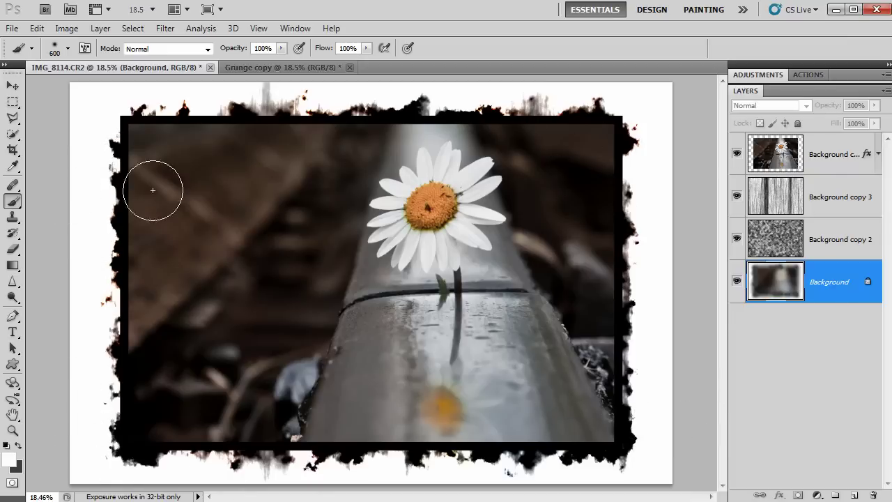
left_click(17, 443)
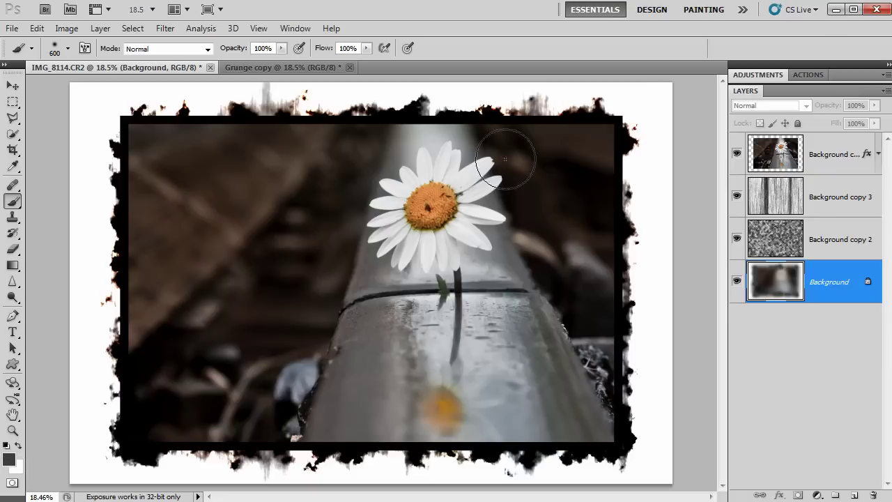
left_click_drag(627, 116, 653, 153)
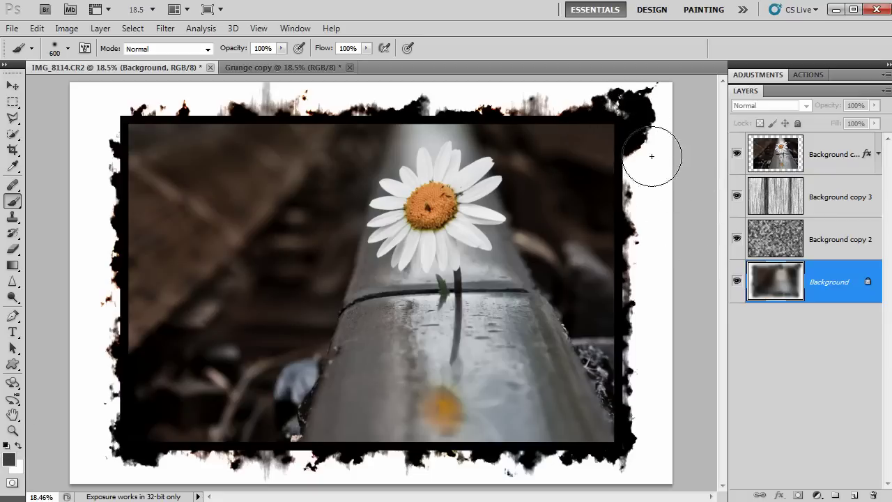
left_click(17, 444)
left_click_drag(634, 101, 650, 91)
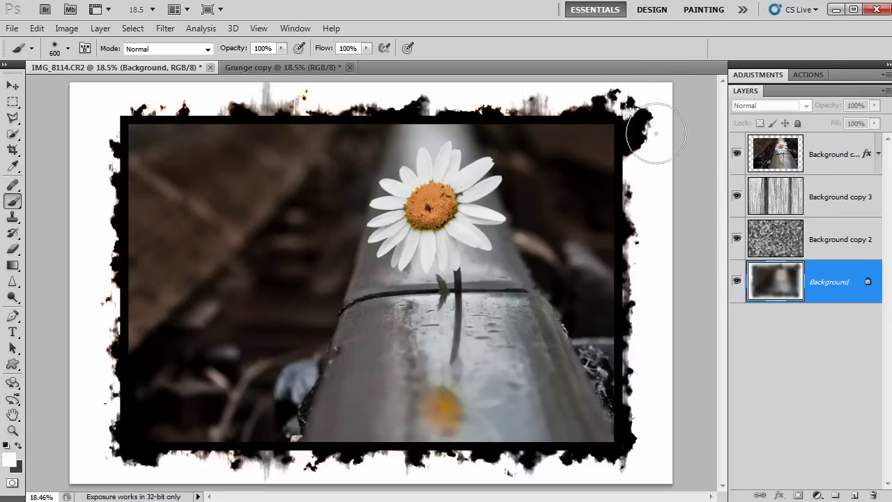